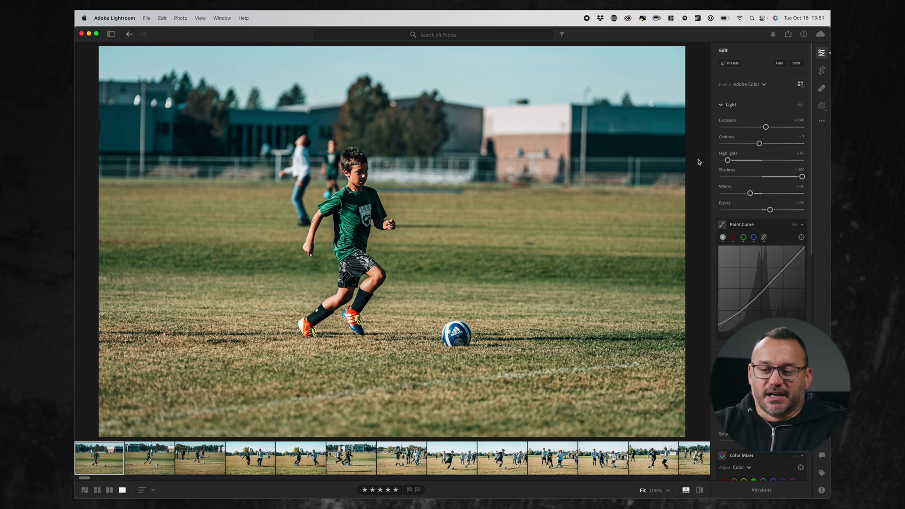
Try raising the whole photo's Exposure to +0.99 and undo the change.
drag(766, 128, 770, 128)
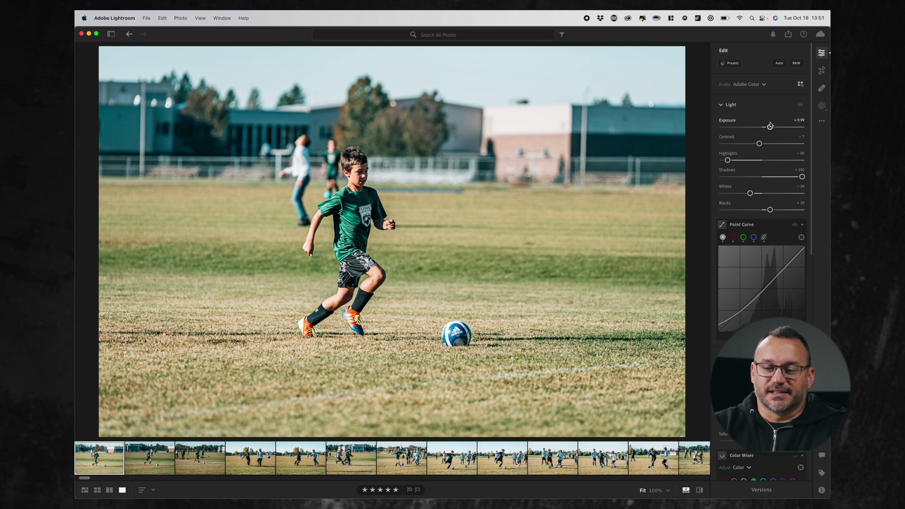
key(super+z)
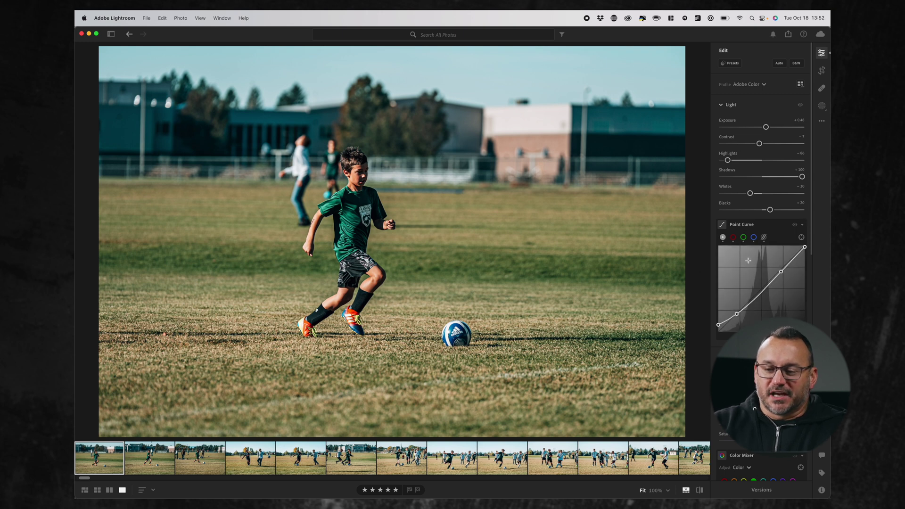
Create a mask of Person 1 that covers only the running boy's Face Skin.
click(822, 107)
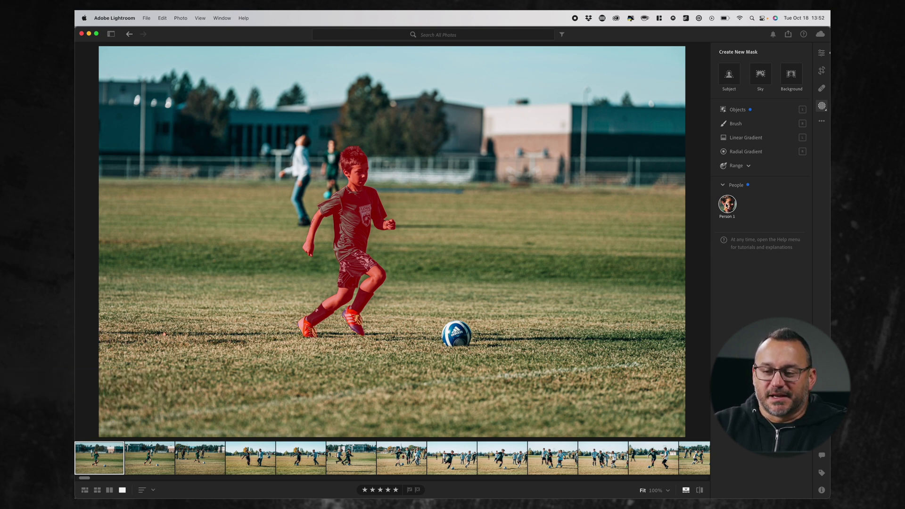
click(727, 204)
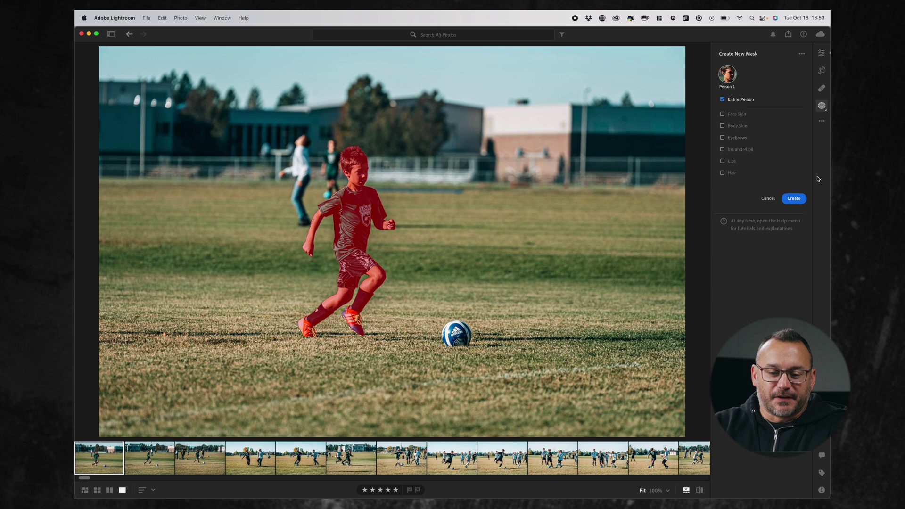
click(737, 116)
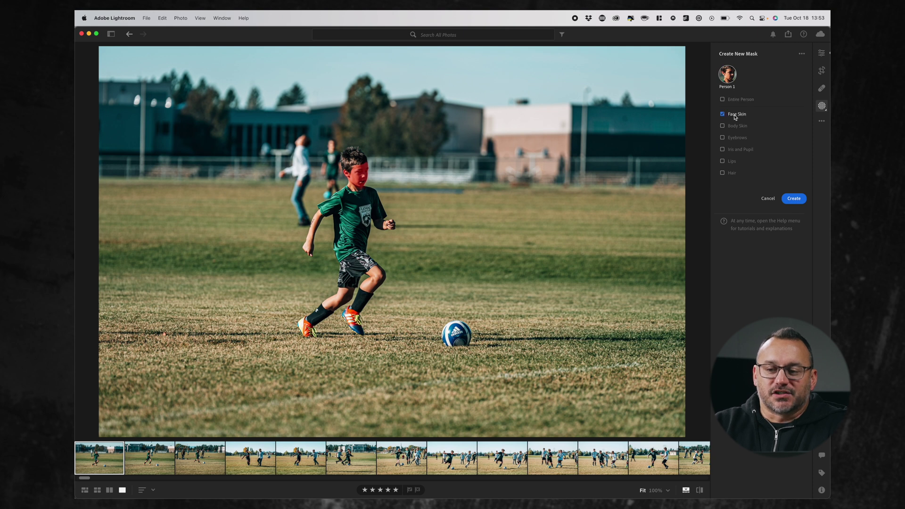
click(798, 199)
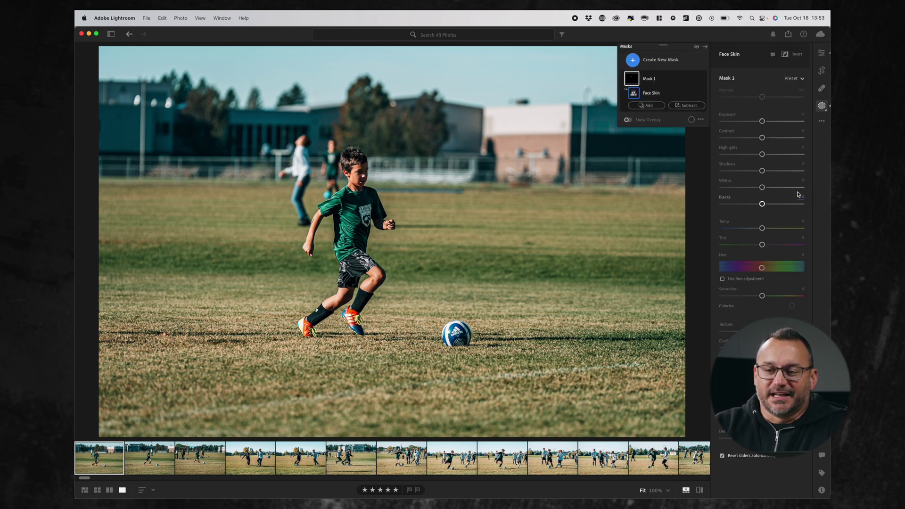
Brighten the Face Skin mask with Exposure at +0.64 and Shadows at +42, checking the boy's face up close.
drag(763, 121, 766, 122)
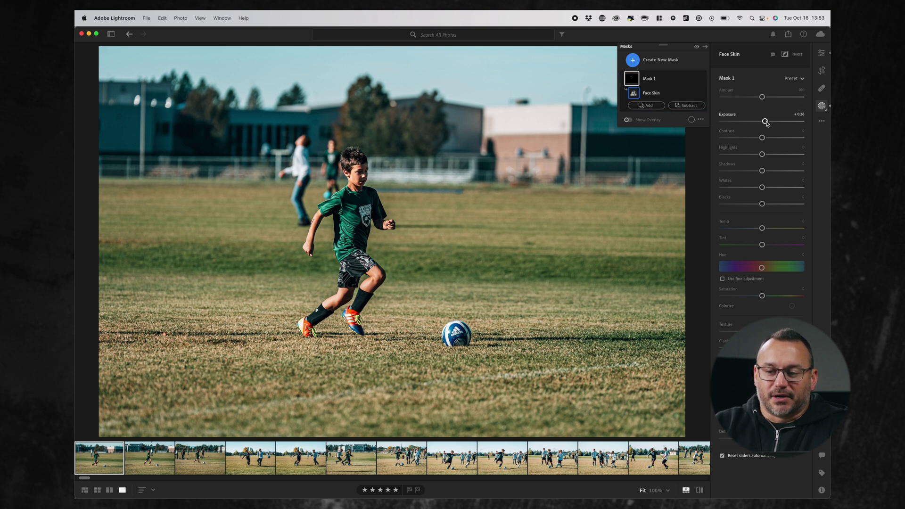
drag(763, 172, 779, 171)
drag(766, 124, 768, 123)
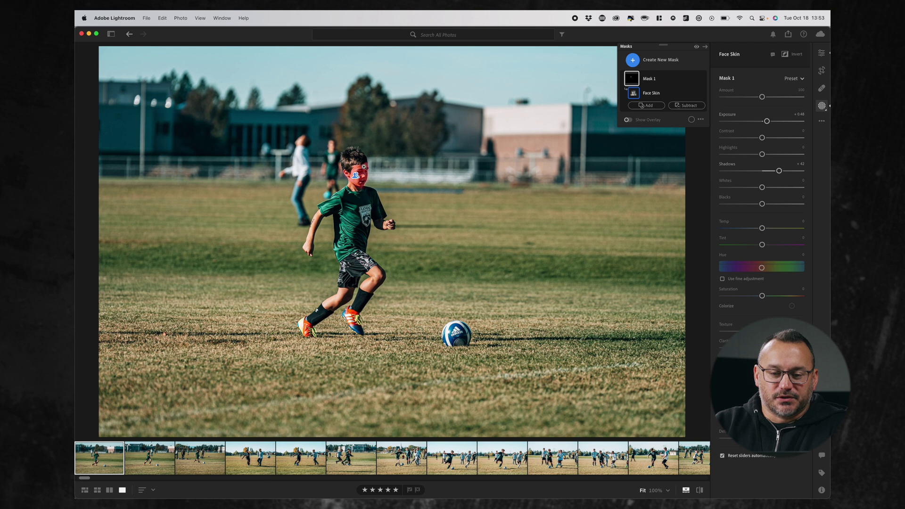
click(359, 170)
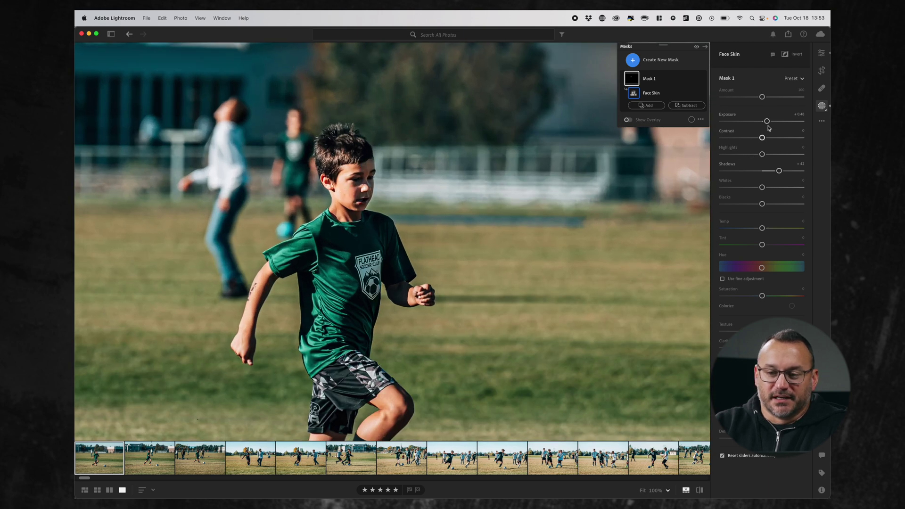
drag(767, 122, 769, 125)
Compare the boy's face with Mask 1 hidden and shown.
mouse_move(697, 81)
click(702, 79)
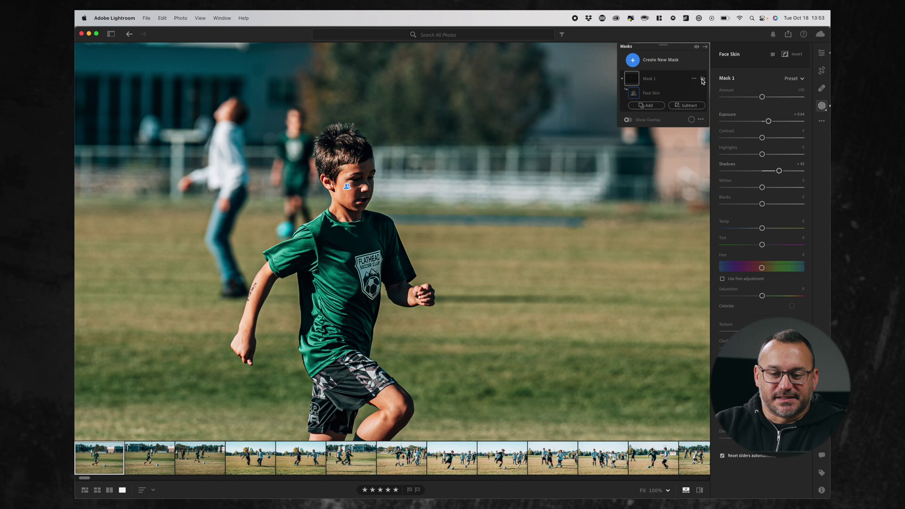
click(702, 80)
click(702, 80)
click(703, 80)
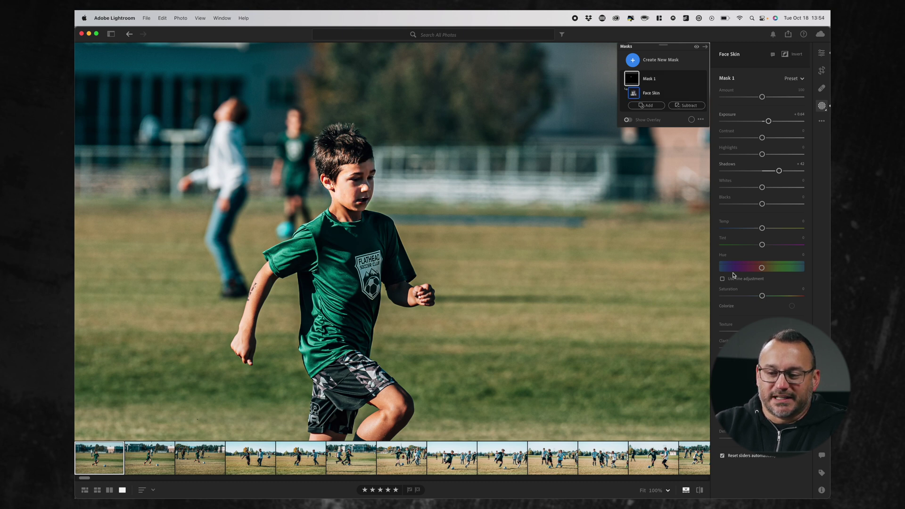
Warm the Face Skin mask by setting its Temp to +7.
click(762, 229)
drag(763, 230, 767, 232)
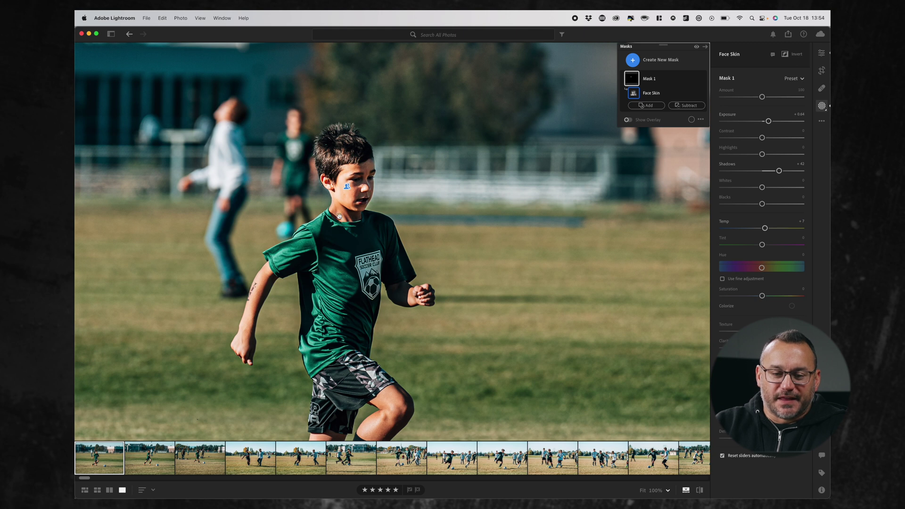
Compare the warmed face with and without Mask 1, both close up and in the full-photo view, leaving the mask shown.
click(702, 79)
click(702, 79)
click(703, 79)
click(702, 79)
click(702, 79)
click(703, 79)
click(702, 79)
click(702, 79)
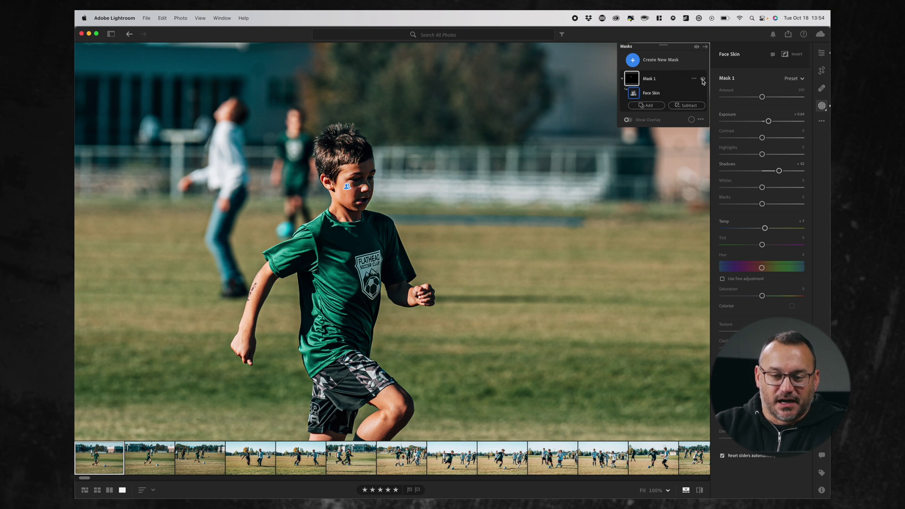
click(703, 80)
click(702, 79)
click(702, 80)
click(703, 79)
click(702, 79)
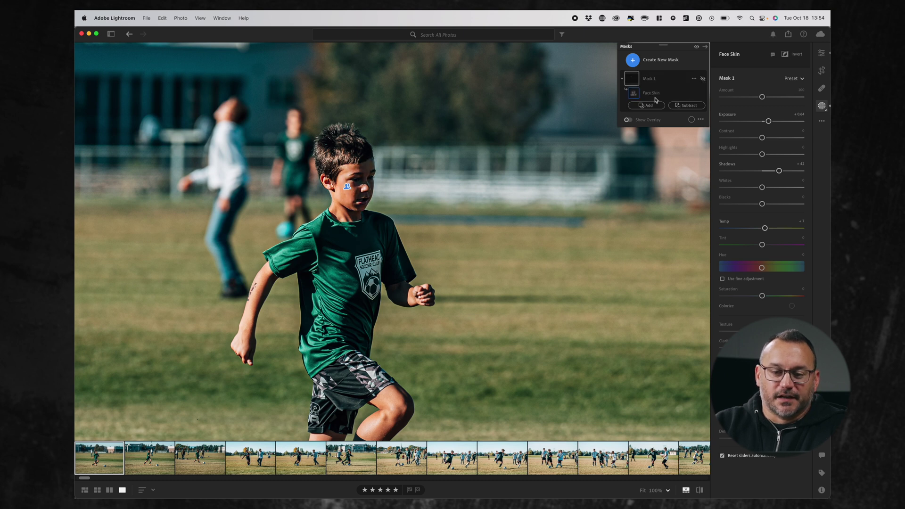
click(413, 213)
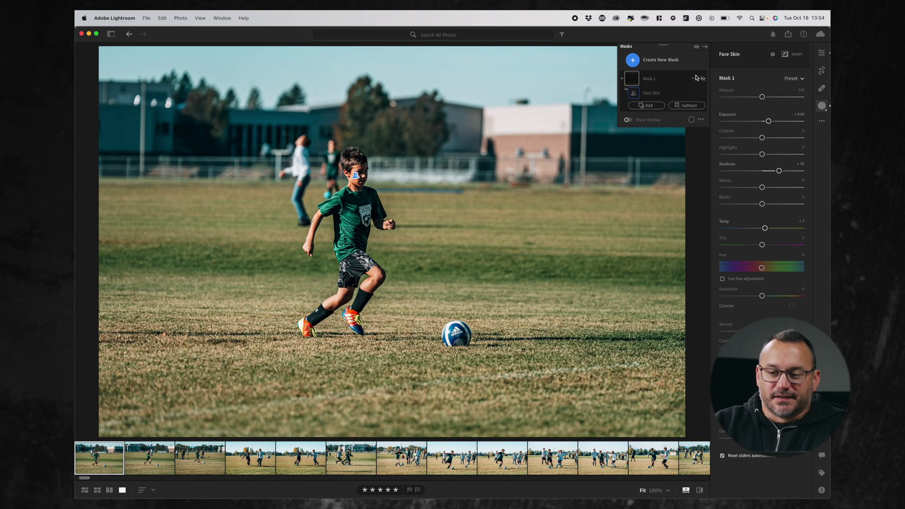
click(702, 79)
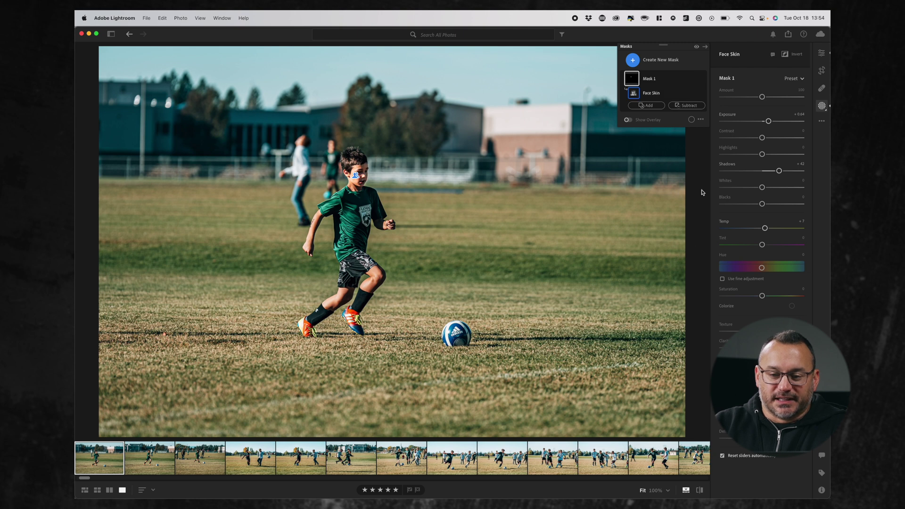
Leave masking for the general edit settings and inspect the boy's face at 100% and in the fitted view.
click(822, 53)
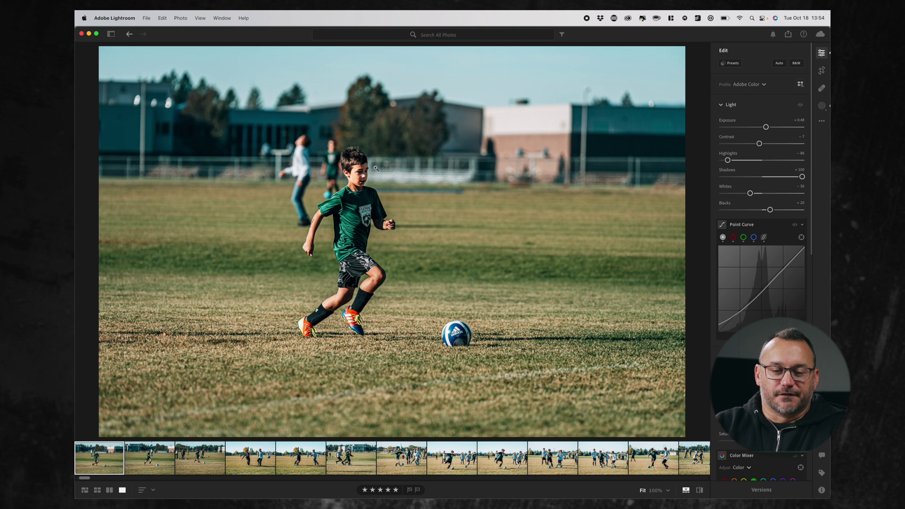
click(360, 169)
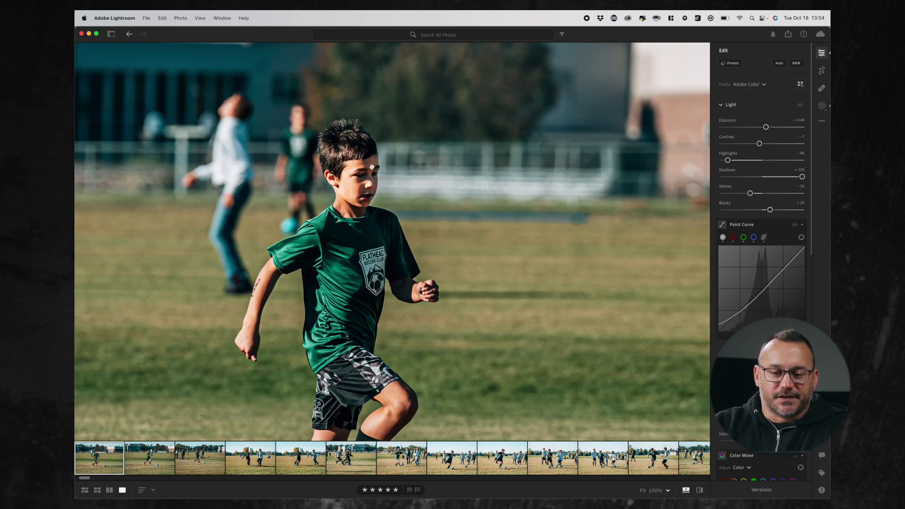
click(372, 168)
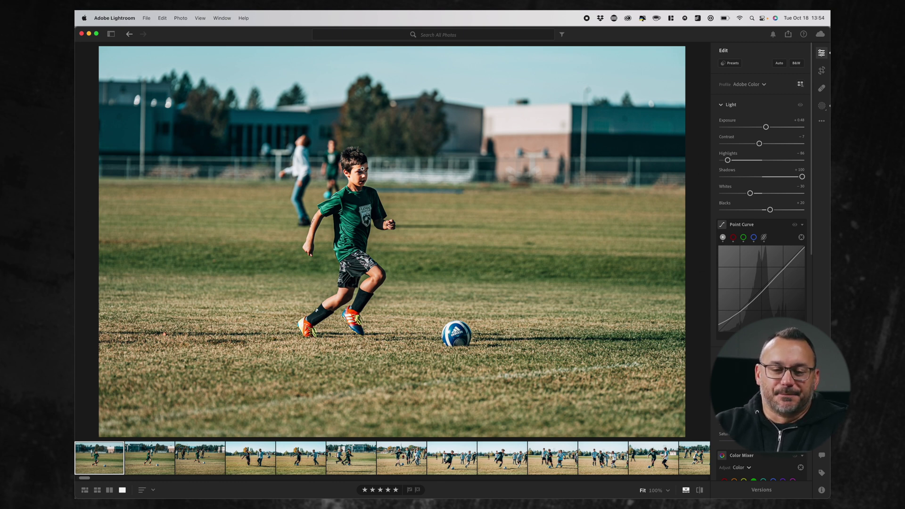
click(368, 170)
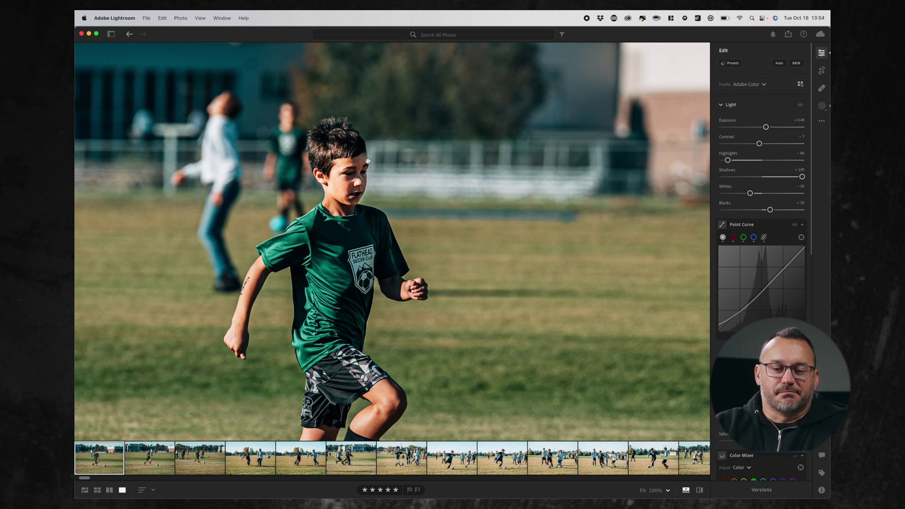
click(382, 168)
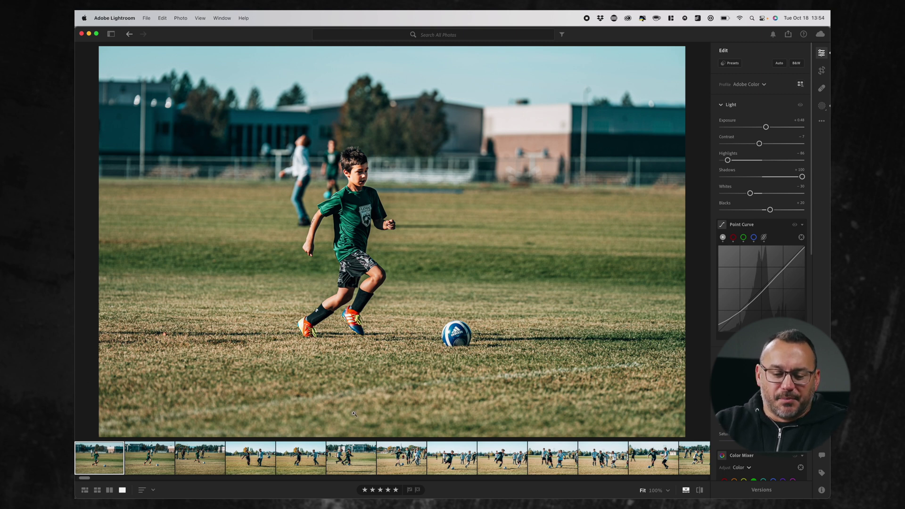
Browse the photo grid and open the shot of three boys chasing the ball with spectators behind.
click(85, 491)
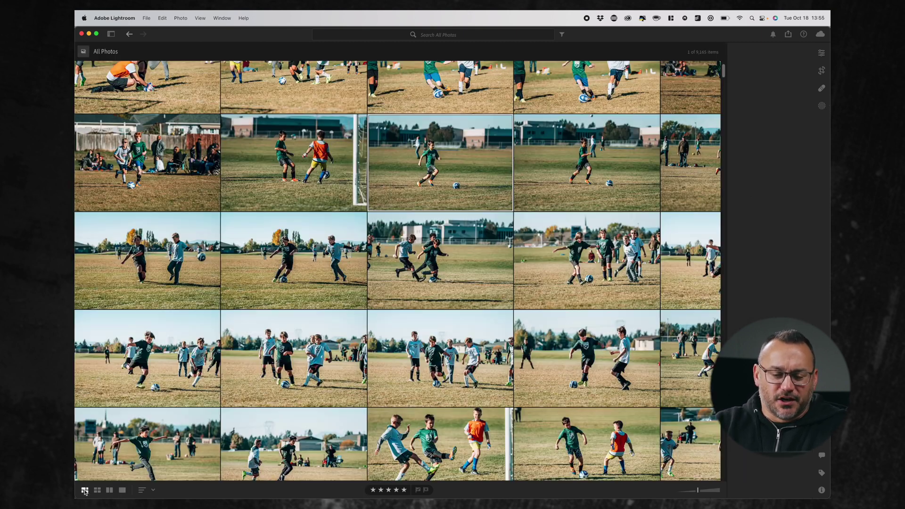
scroll(309, 367, down, 10)
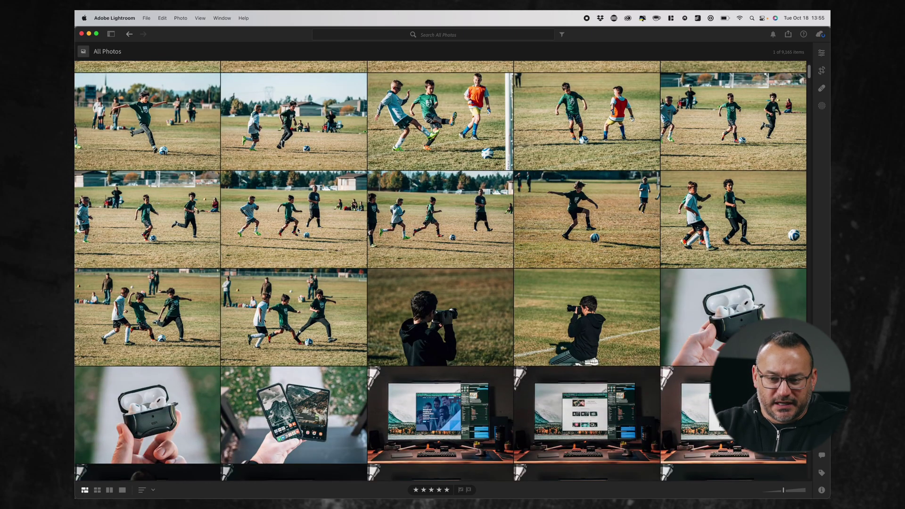
key(Down)
double_click(291, 316)
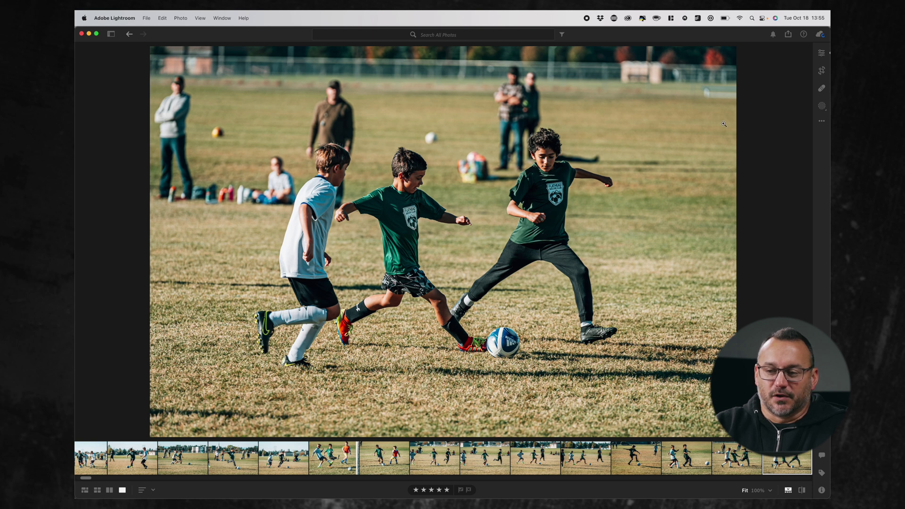
Create a mask of Person 2 that covers only the middle boy's Face Skin.
click(822, 107)
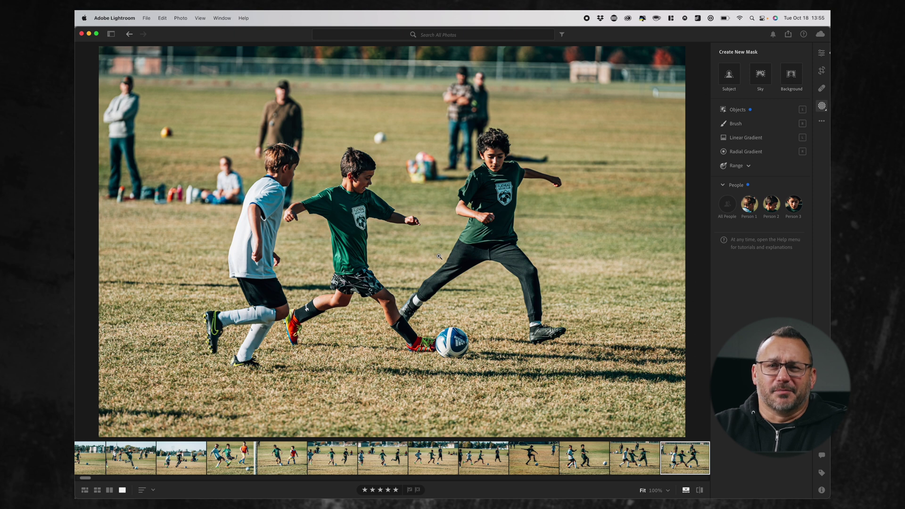
click(773, 206)
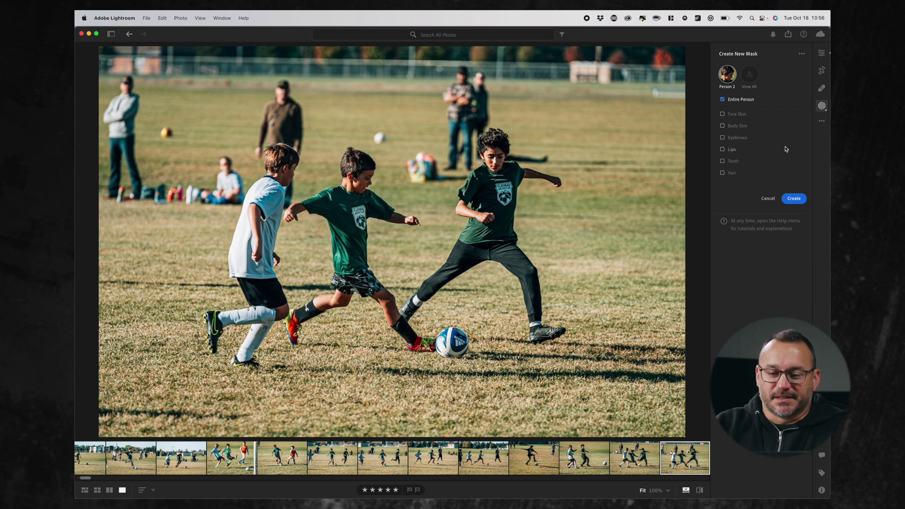
click(722, 114)
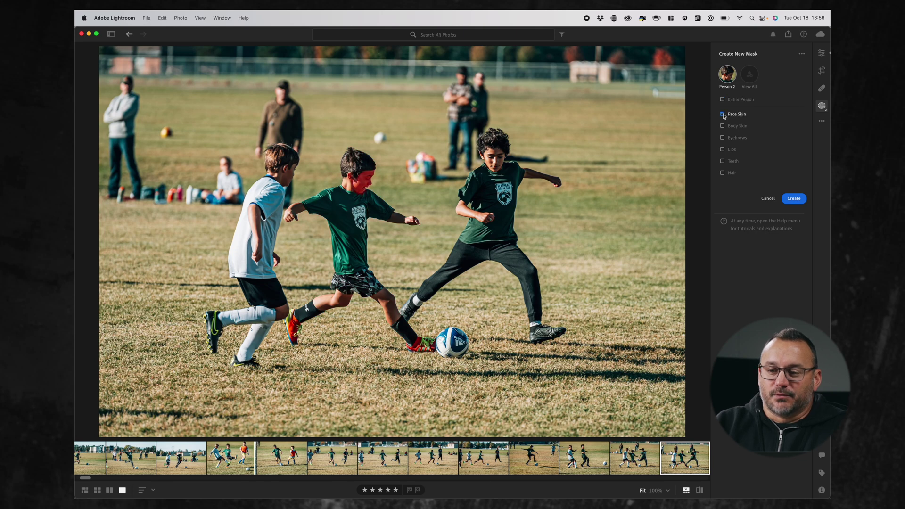
click(794, 198)
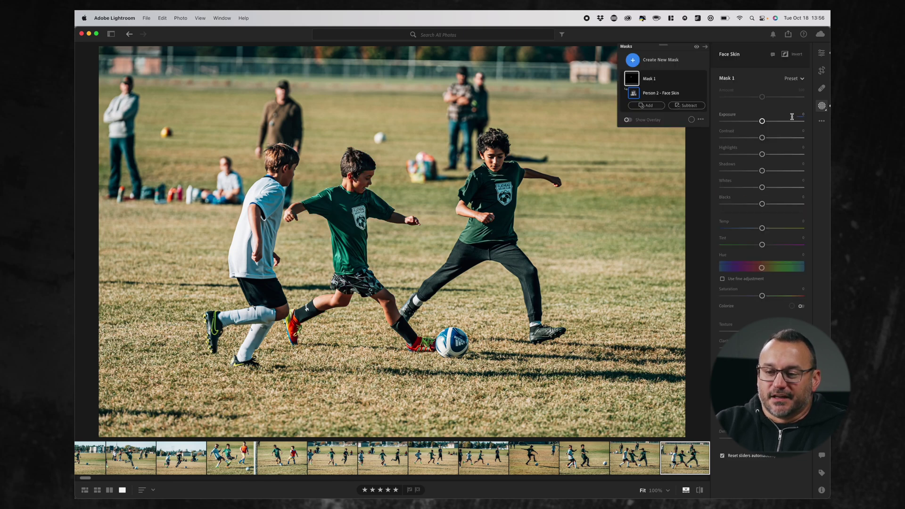
Brighten and warm the Person 2 Face Skin mask with Exposure about +0.32, Shadows about +29 and Temp about +5.
drag(762, 121, 766, 122)
drag(762, 171, 773, 171)
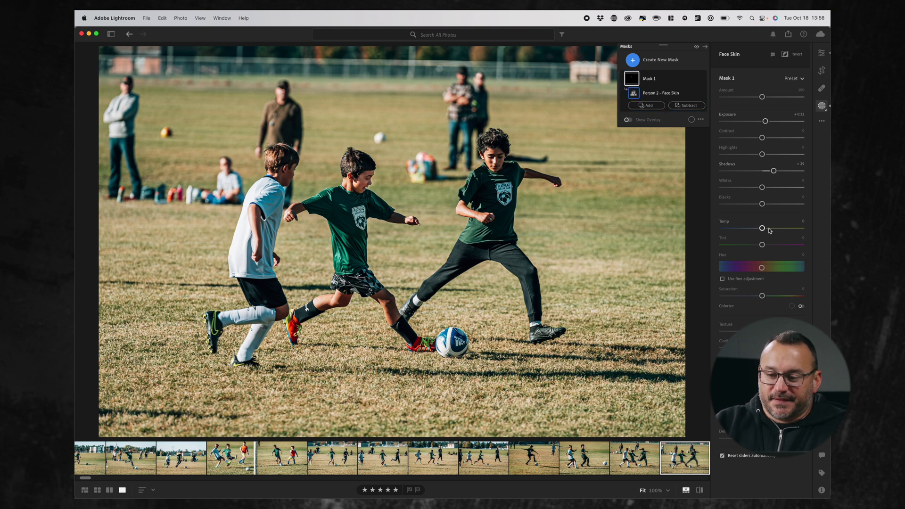
drag(763, 230, 765, 231)
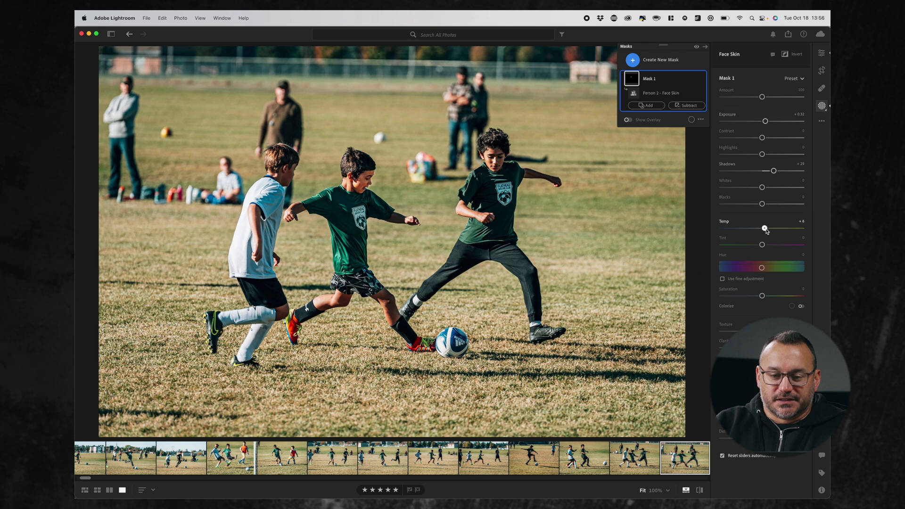
drag(766, 230, 765, 230)
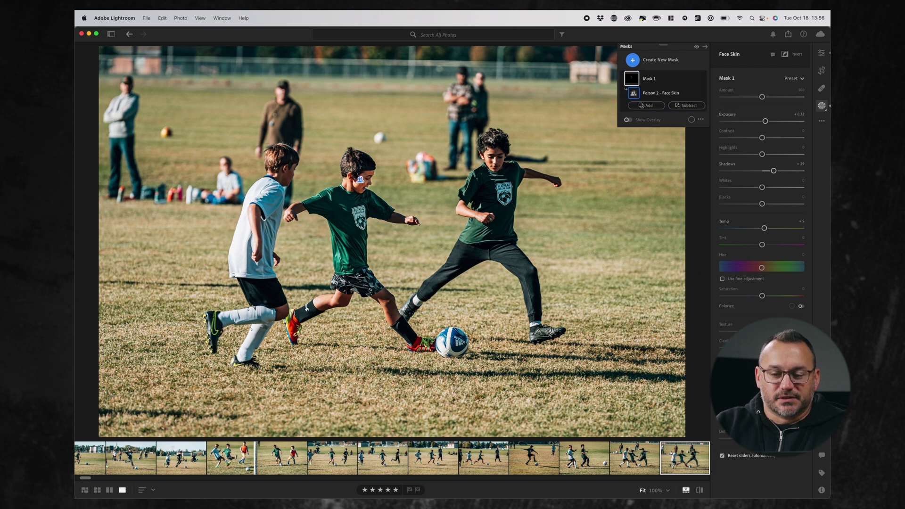
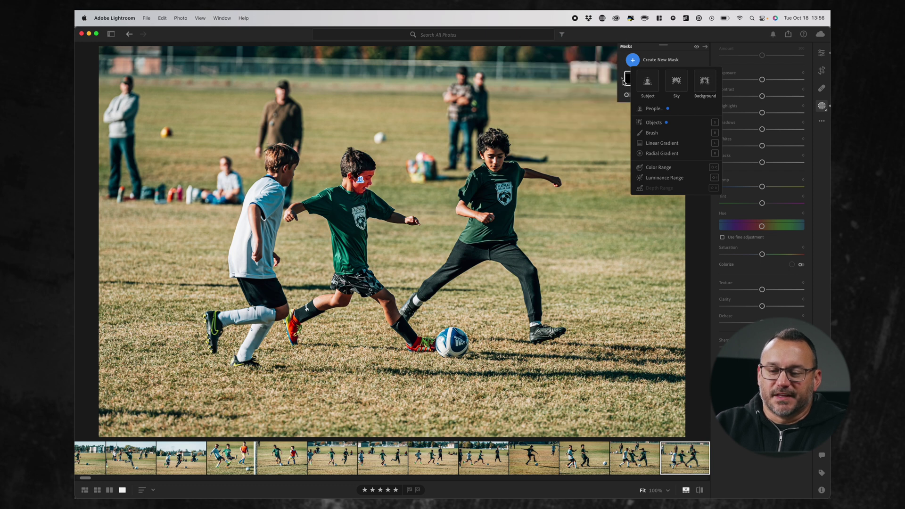
Add a second mask that automatically selects the Background of the photo.
click(626, 81)
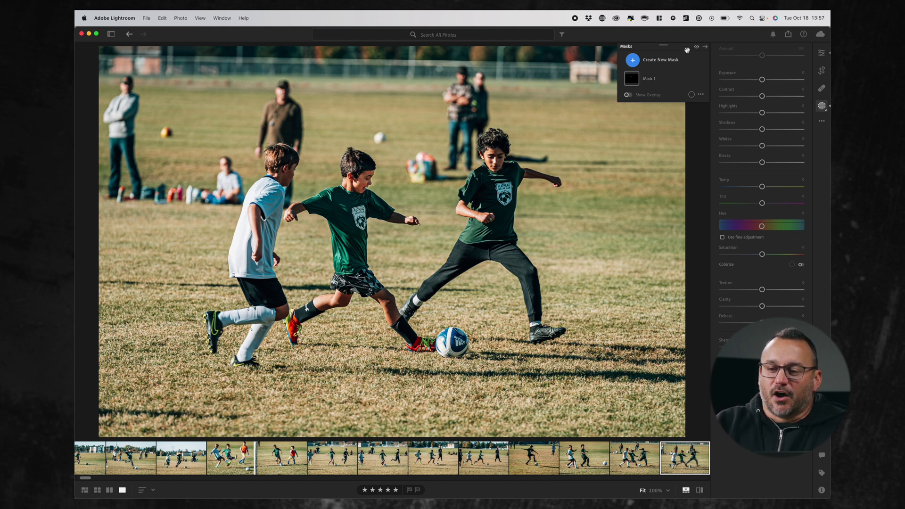
click(668, 62)
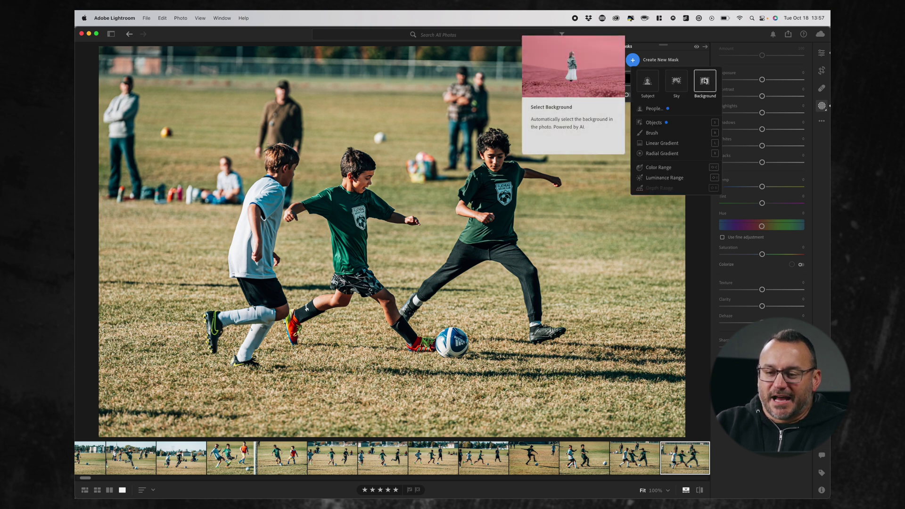
click(707, 83)
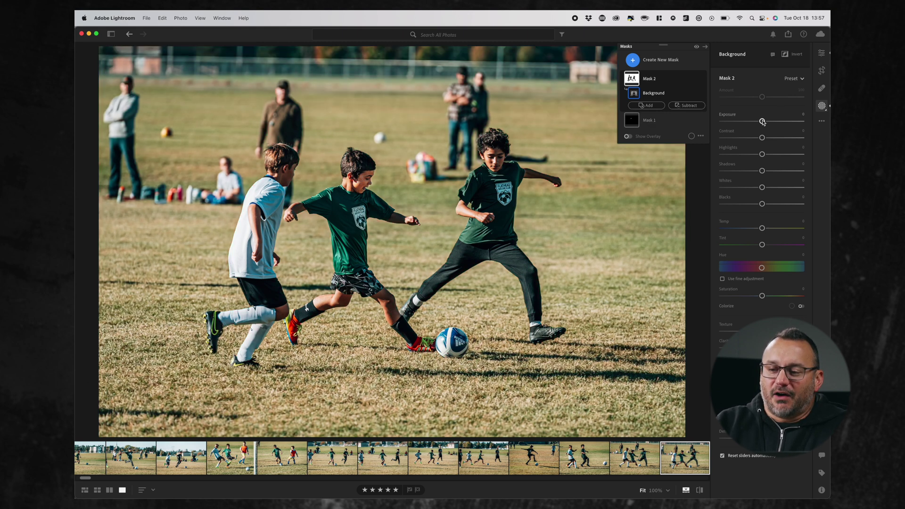
Try darkening the Background mask to an Exposure of about -2.08 and inspect the mask edges around the boys up close.
drag(762, 122, 760, 123)
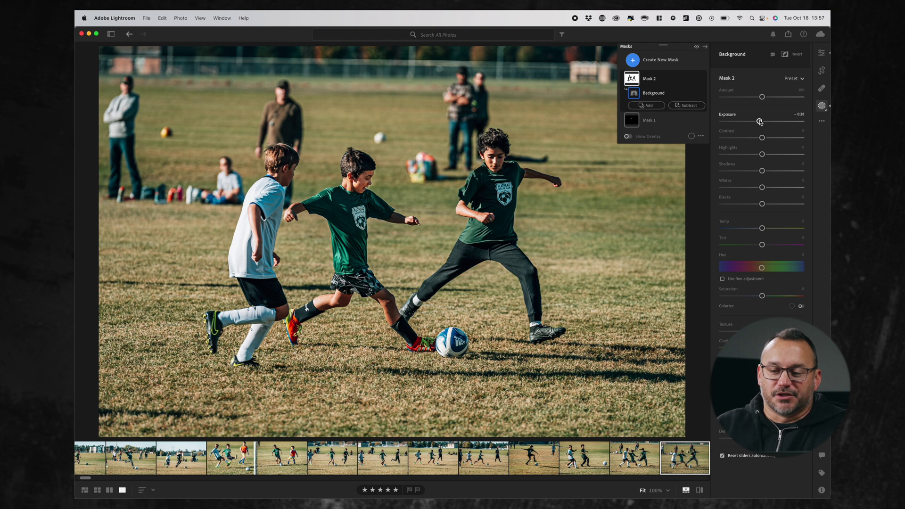
drag(759, 122, 751, 122)
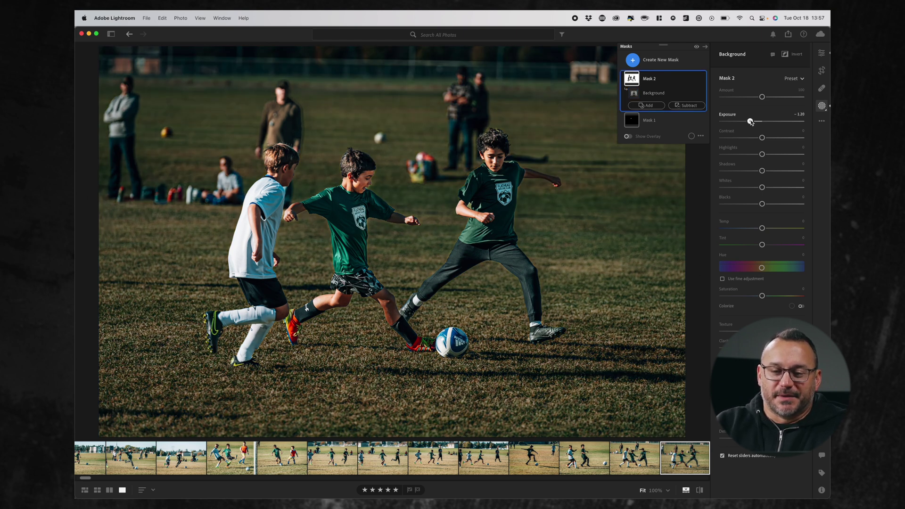
drag(751, 122, 741, 122)
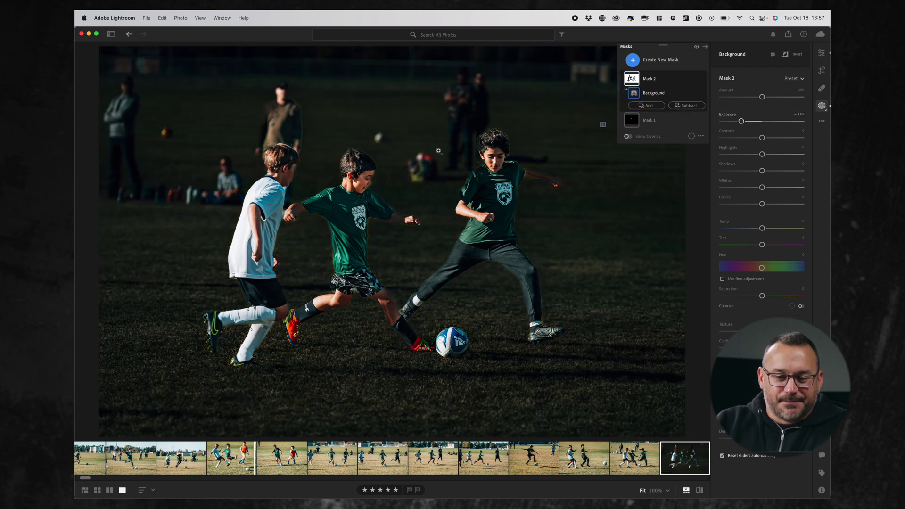
click(372, 156)
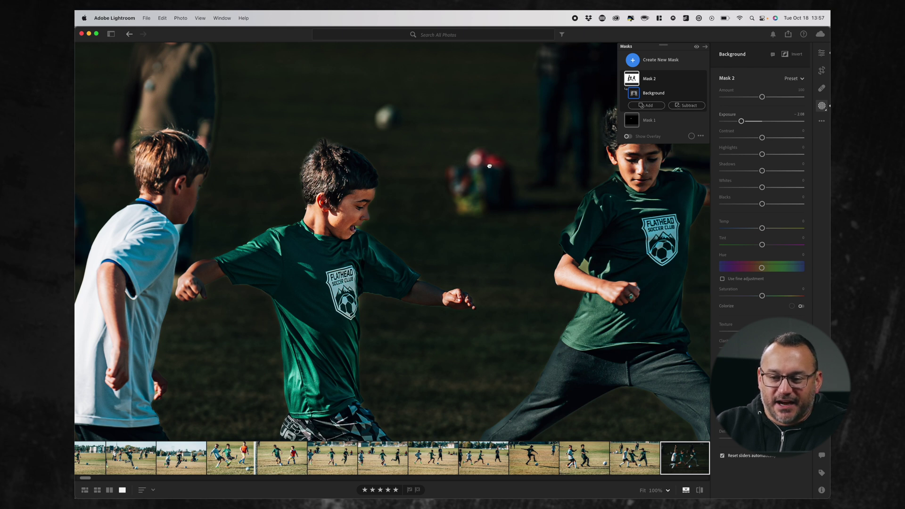
drag(488, 166, 401, 179)
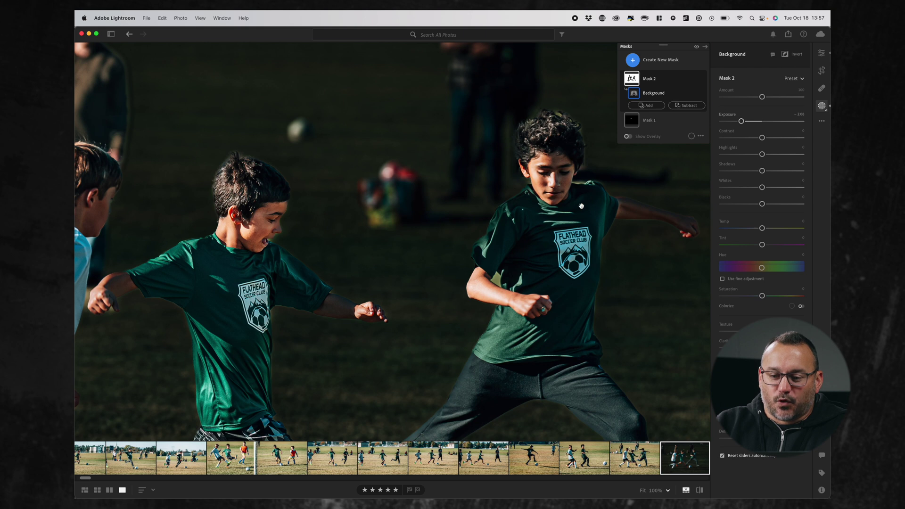
Set the Background mask's Exposure to about -0.16 to darken the field only slightly.
drag(741, 122, 760, 122)
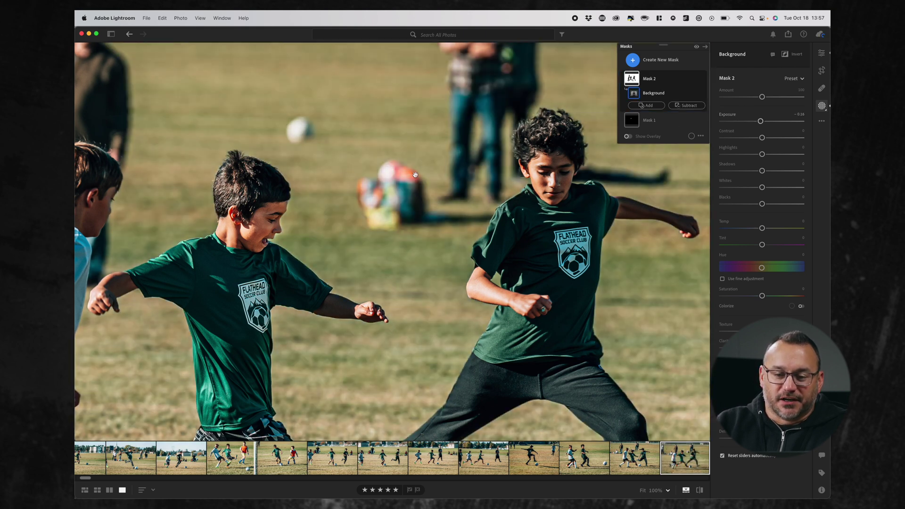
click(415, 174)
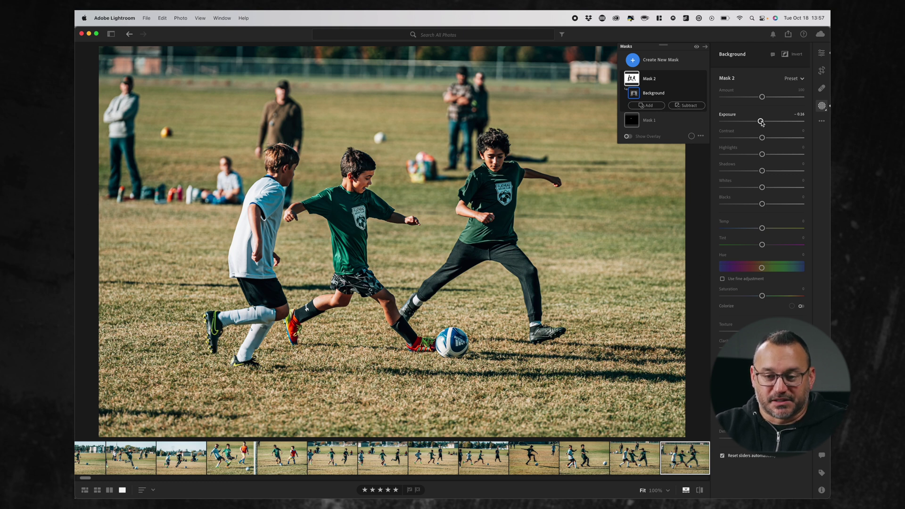
click(822, 106)
click(822, 106)
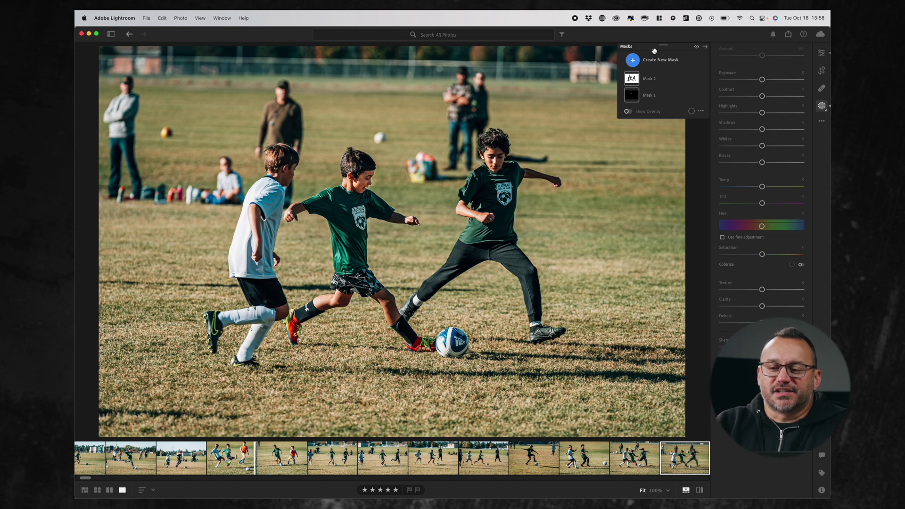
click(647, 63)
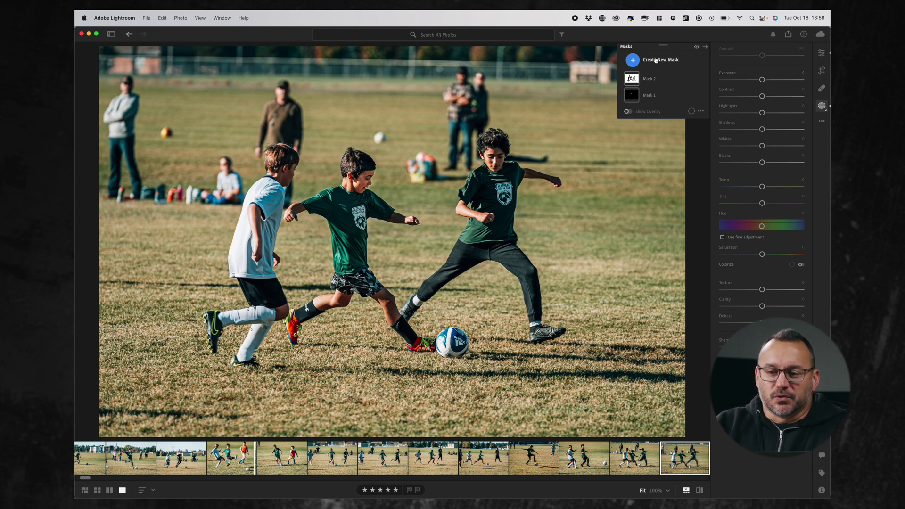
click(632, 60)
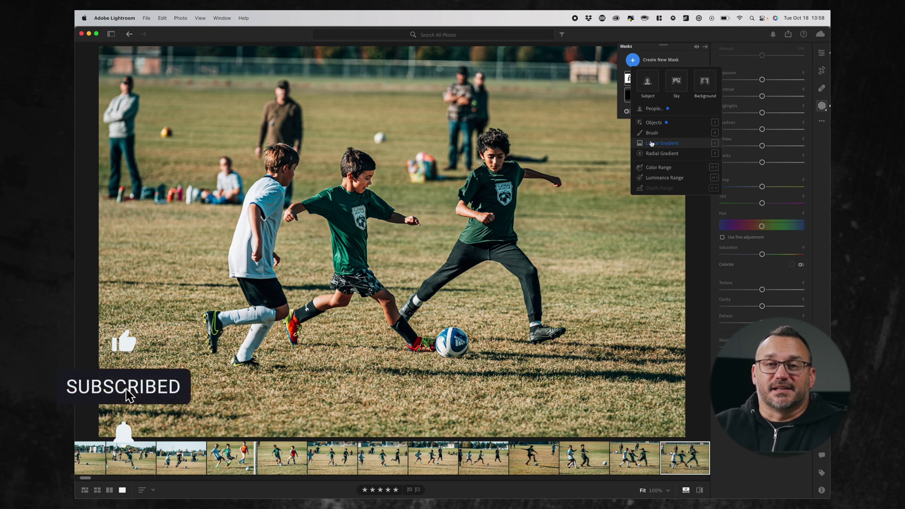
click(718, 37)
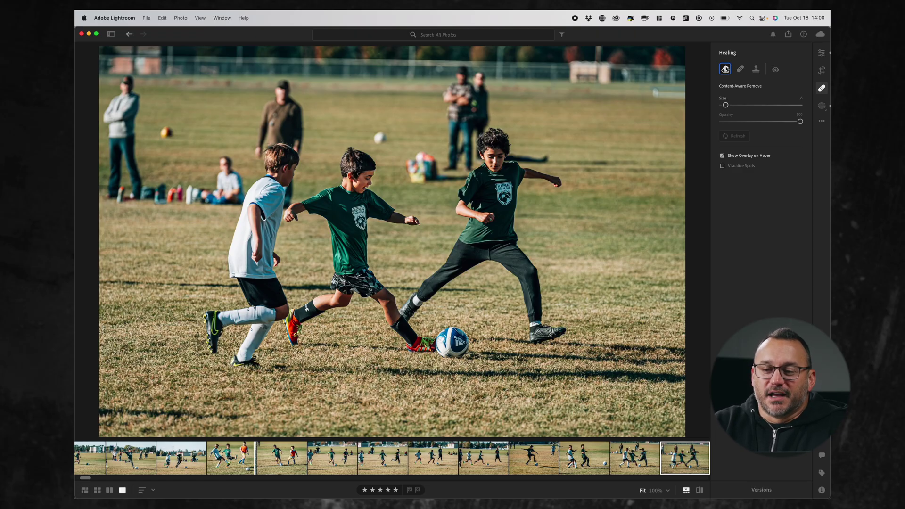
Try to remove the white ball in the background above the middle boy with Heal, and delete that healing spot.
click(741, 69)
click(756, 69)
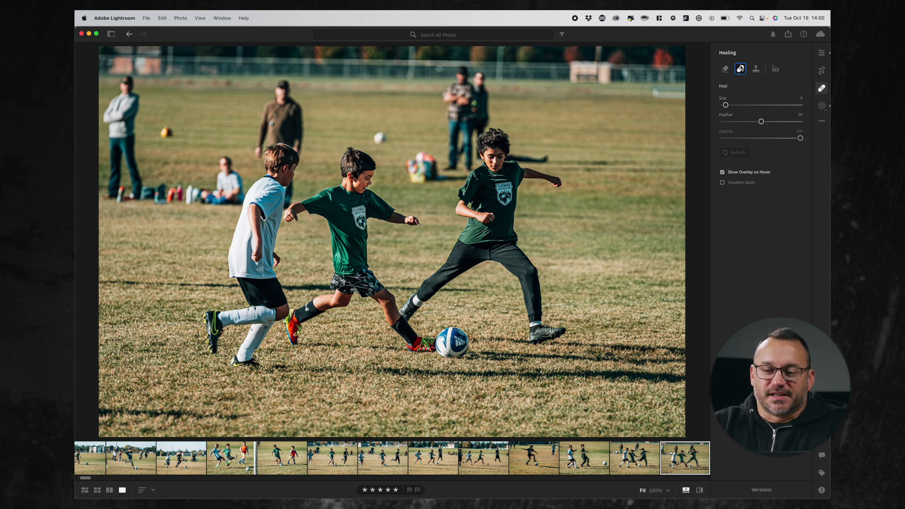
click(725, 69)
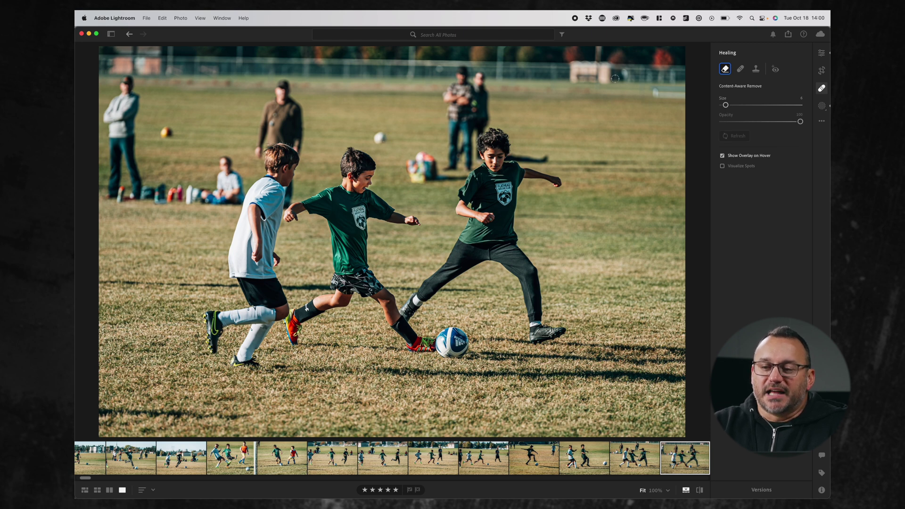
click(740, 69)
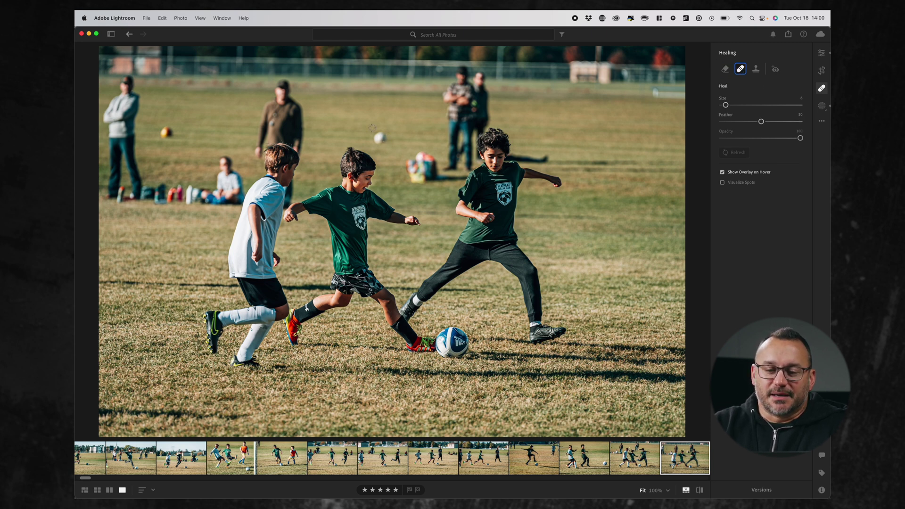
drag(378, 138, 379, 136)
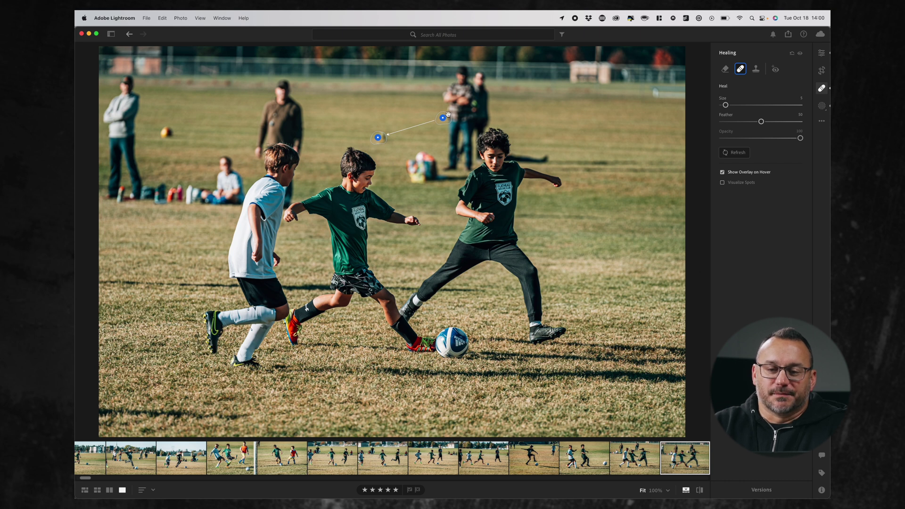
right_click(378, 137)
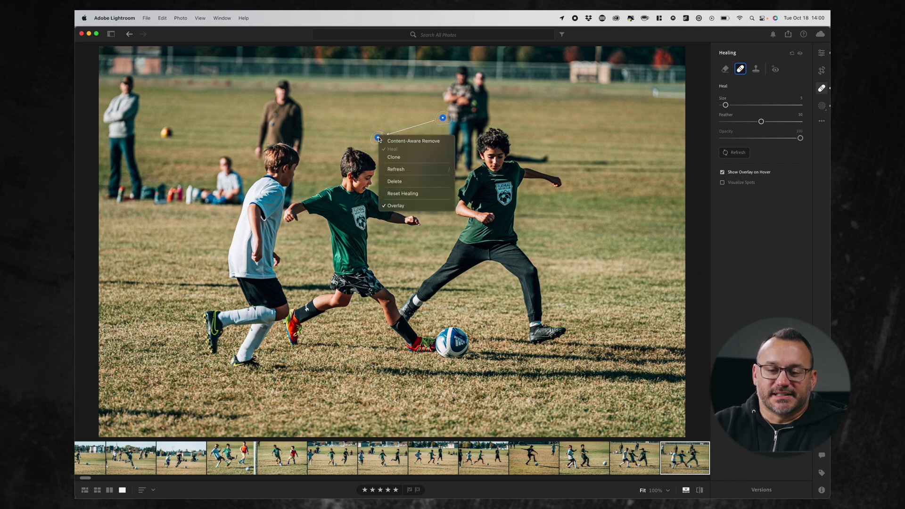
click(393, 181)
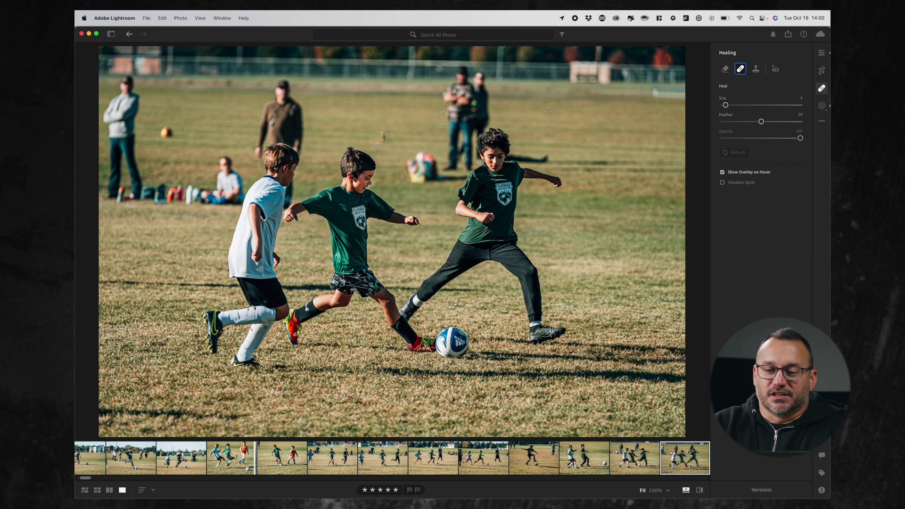
Remove the white ball in the background above the middle boy using Content-Aware Remove with a brush size of 7.
click(725, 69)
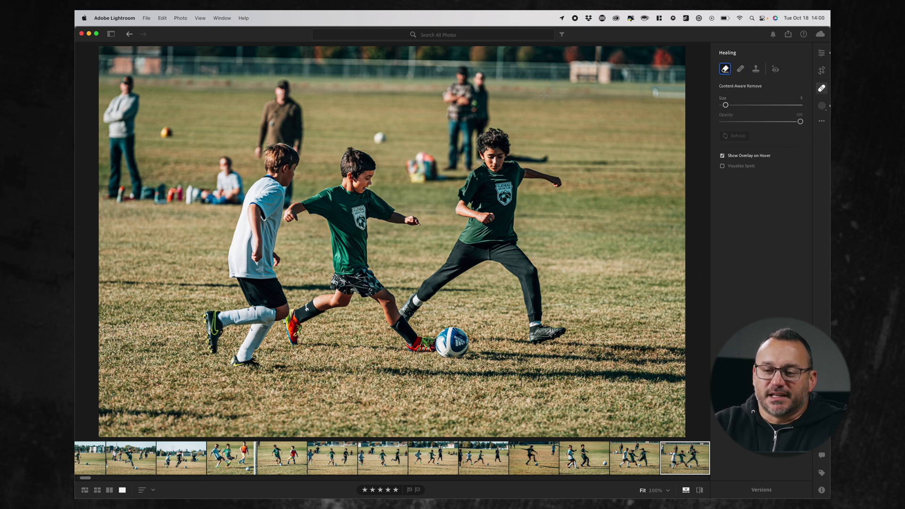
key(z)
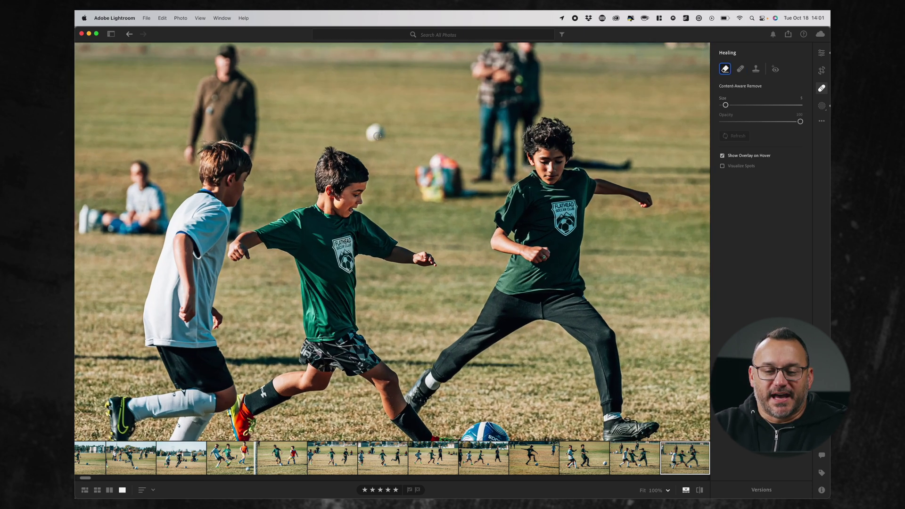
key(bracketright)
key(bracketright)
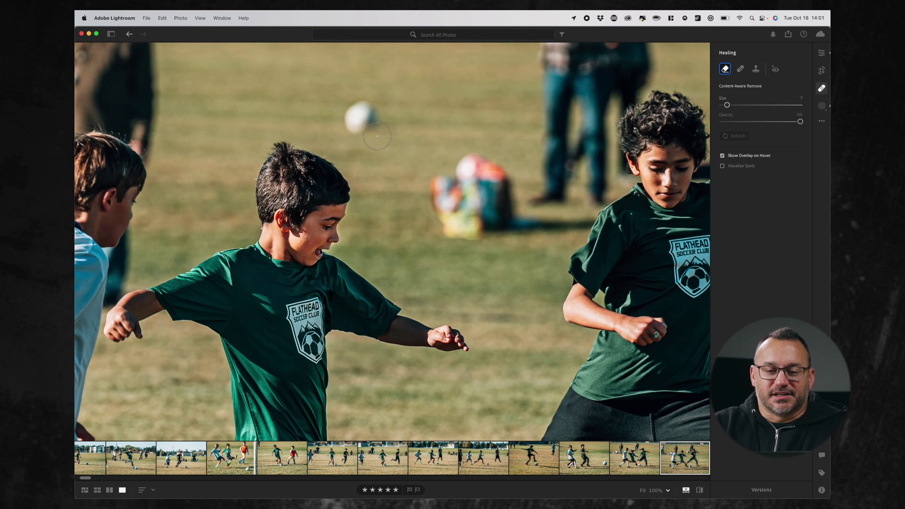
mouse_move(360, 116)
mouse_down()
mouse_move(365, 104)
mouse_move(351, 118)
mouse_move(384, 121)
mouse_up()
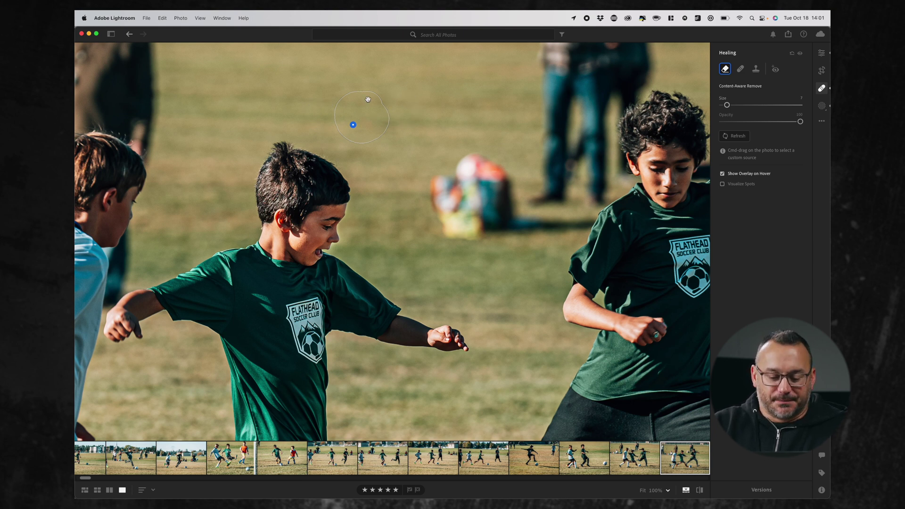
key(z)
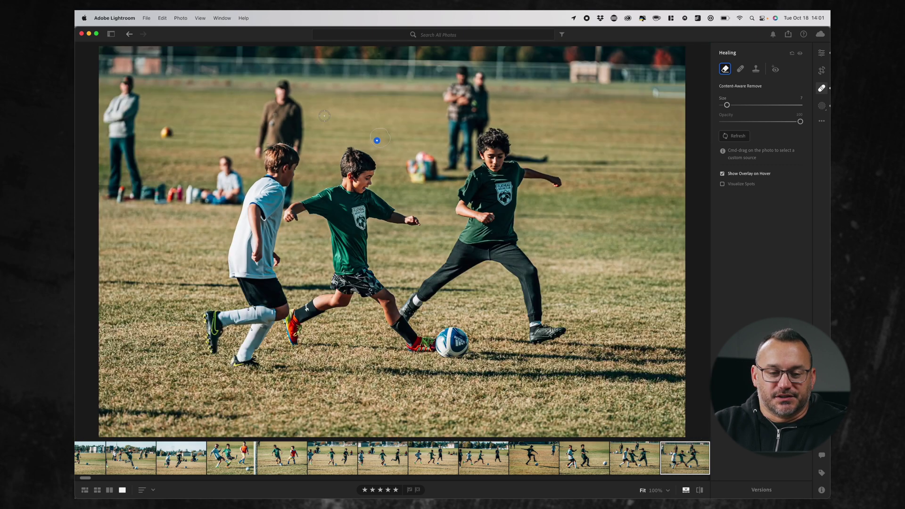
Remove the orange ball between the two standing spectators using Content-Aware Remove.
click(161, 130)
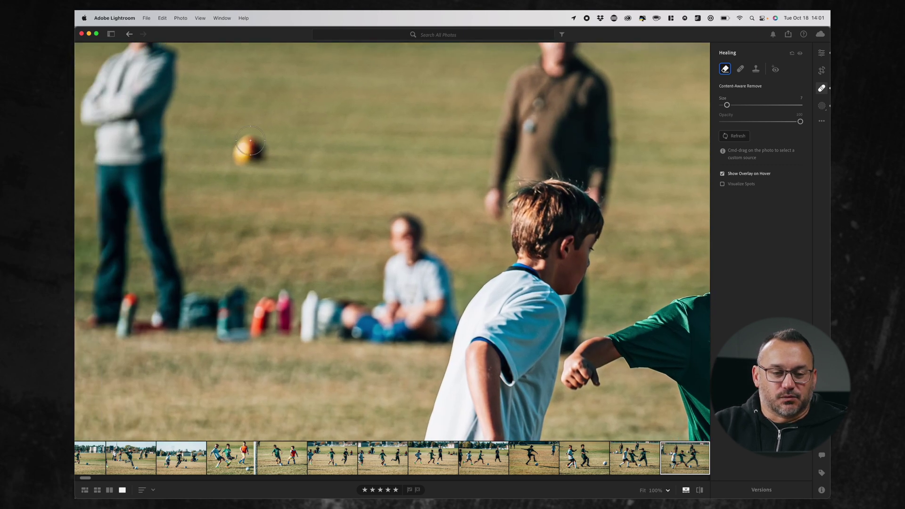
mouse_move(249, 141)
mouse_down()
mouse_move(253, 159)
mouse_move(244, 162)
mouse_move(239, 156)
mouse_move(262, 141)
mouse_up()
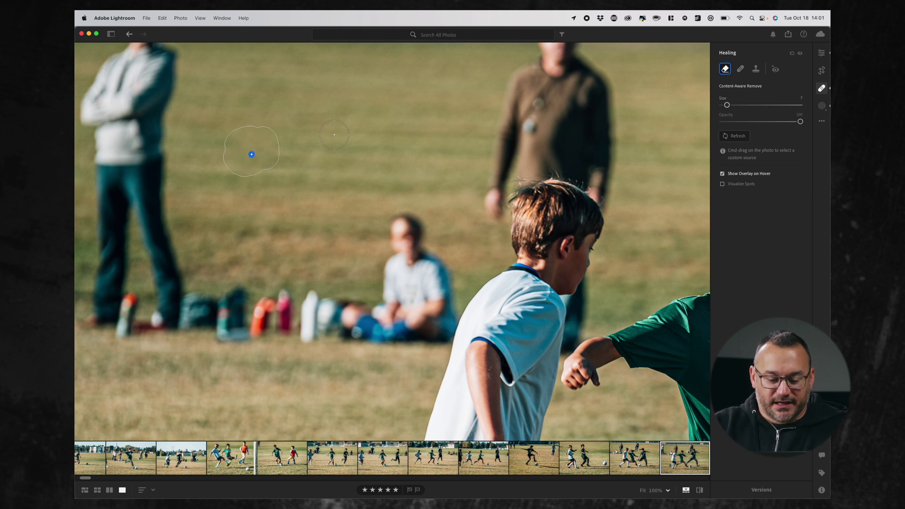
click(316, 163)
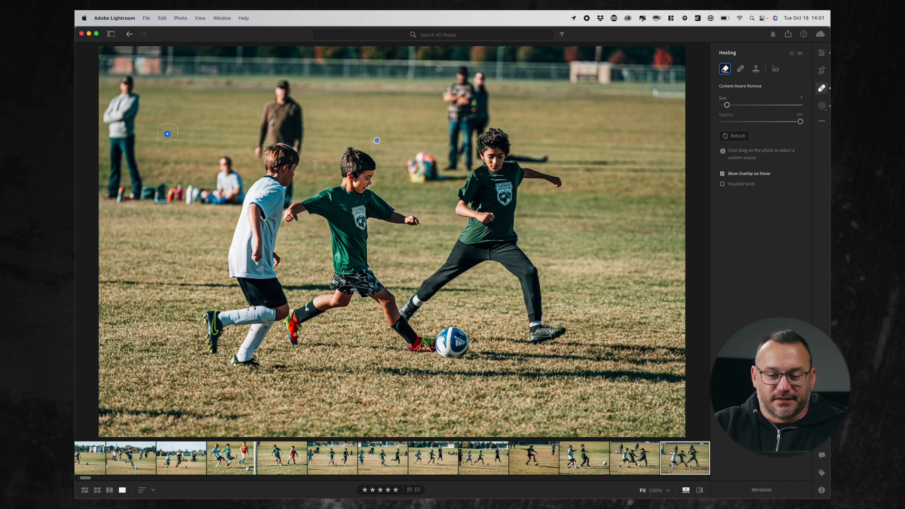